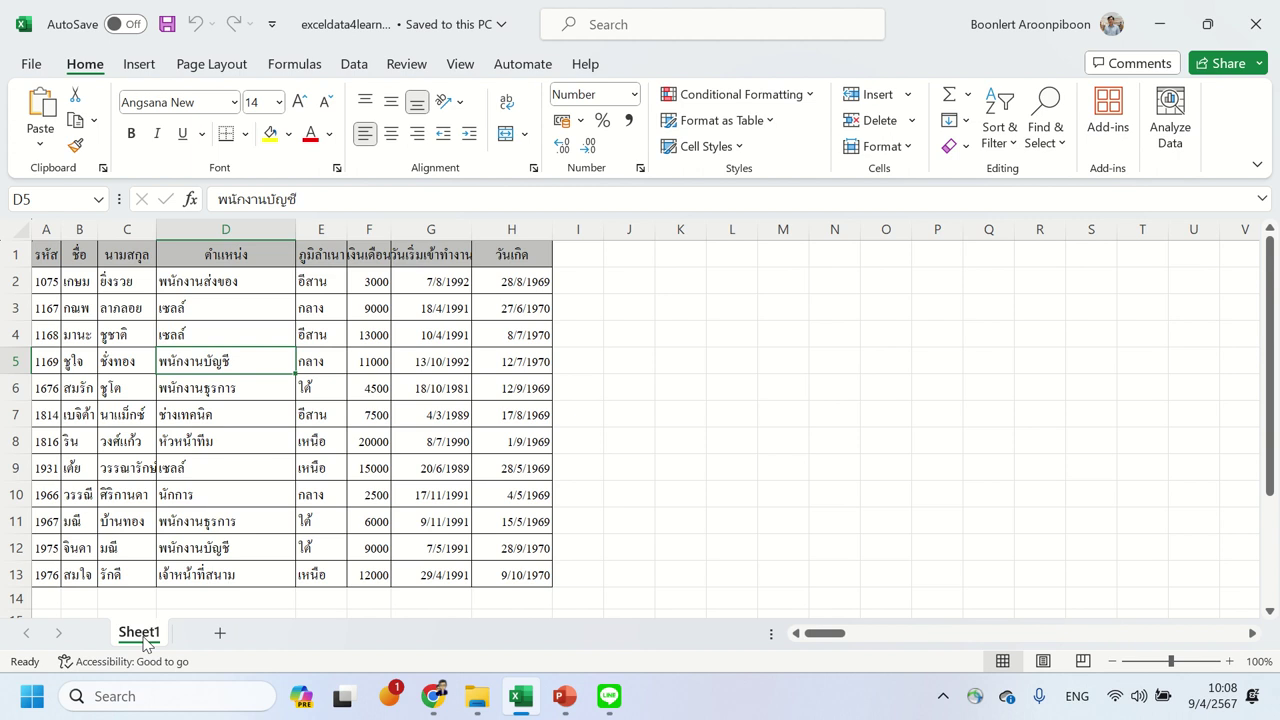
Step: Duplicate Sheet1 through Move or Copy with 'Create a copy' ticked
{"action": "right_click", "coordinate": [146, 644]}
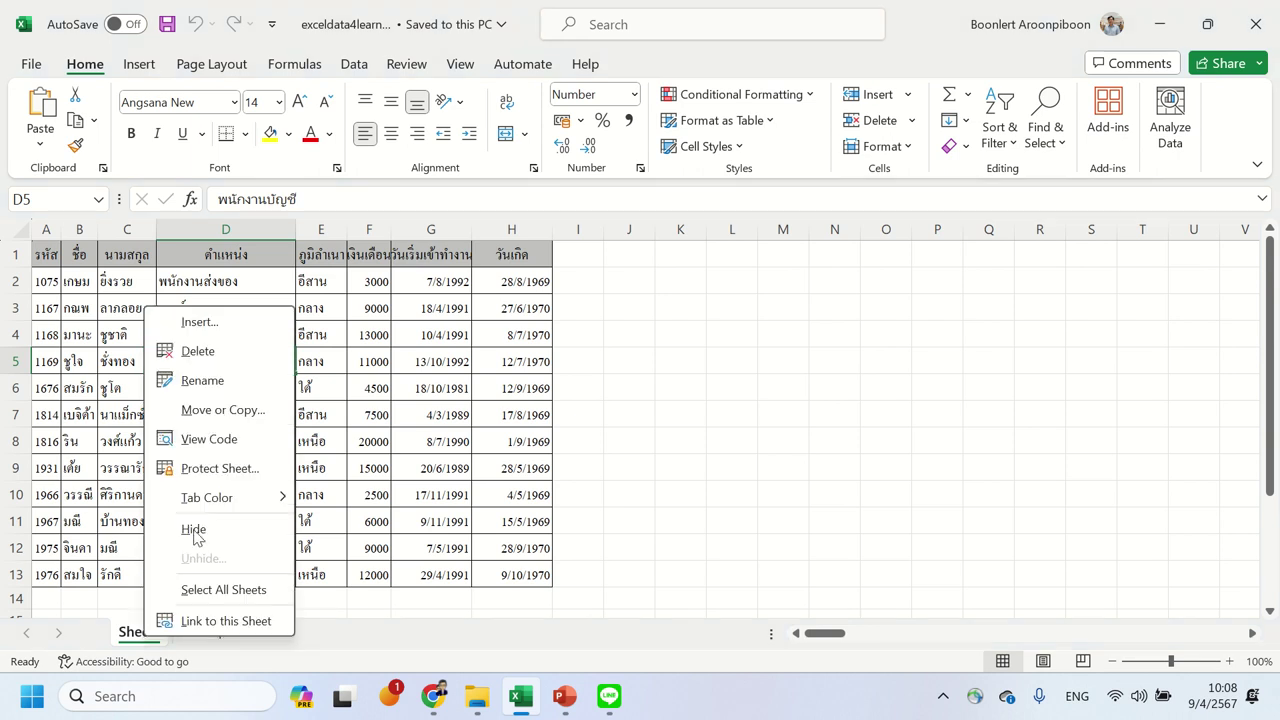
{"action": "left_click", "coordinate": [250, 411]}
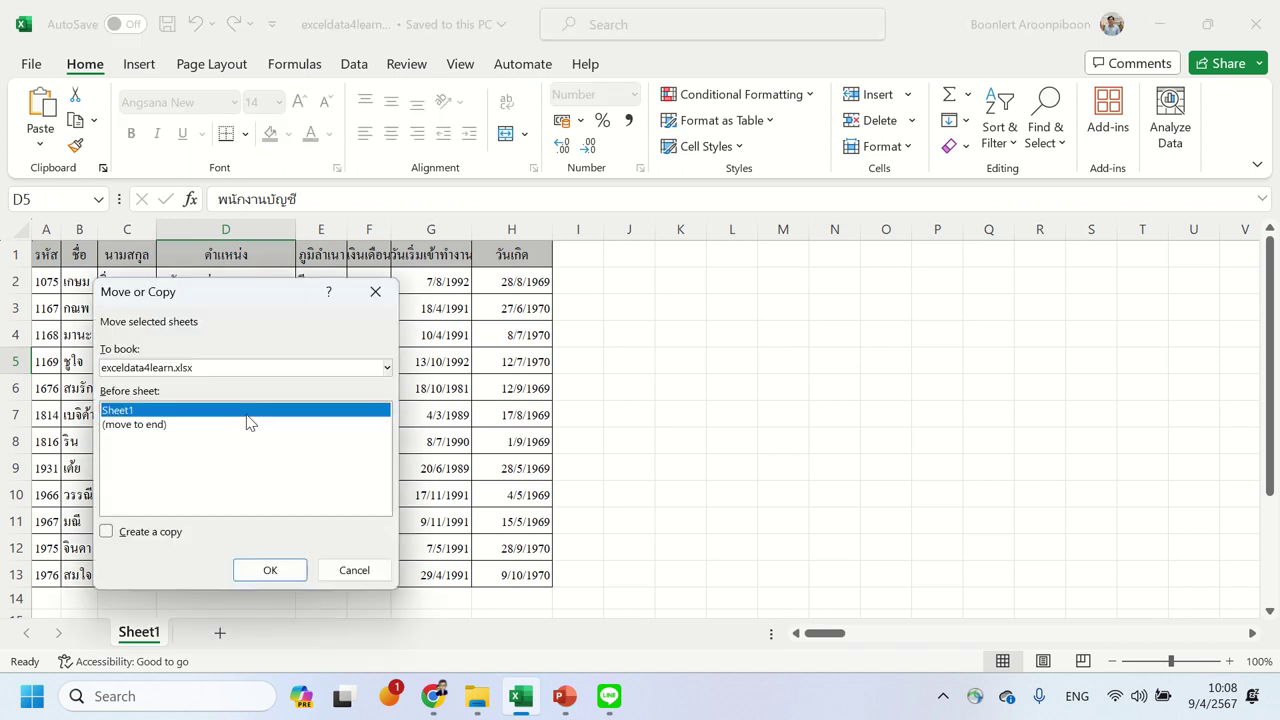
{"action": "left_click", "coordinate": [140, 533]}
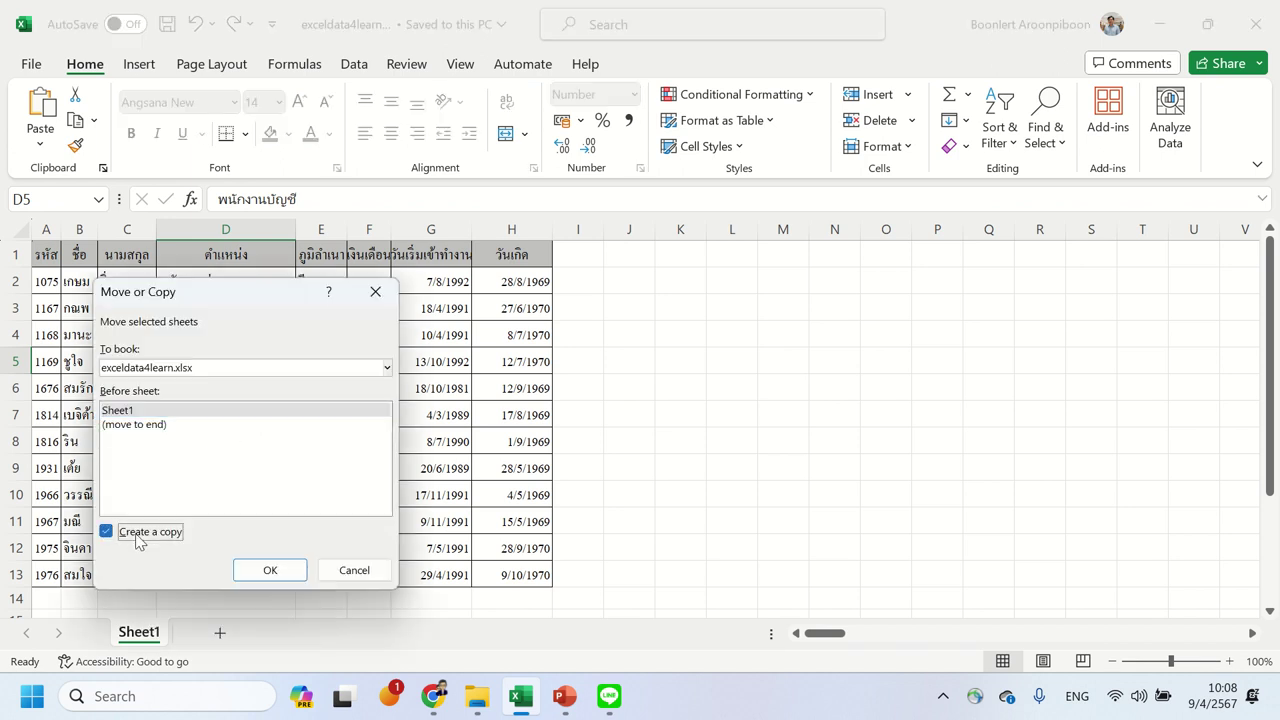
{"action": "left_click", "coordinate": [270, 570]}
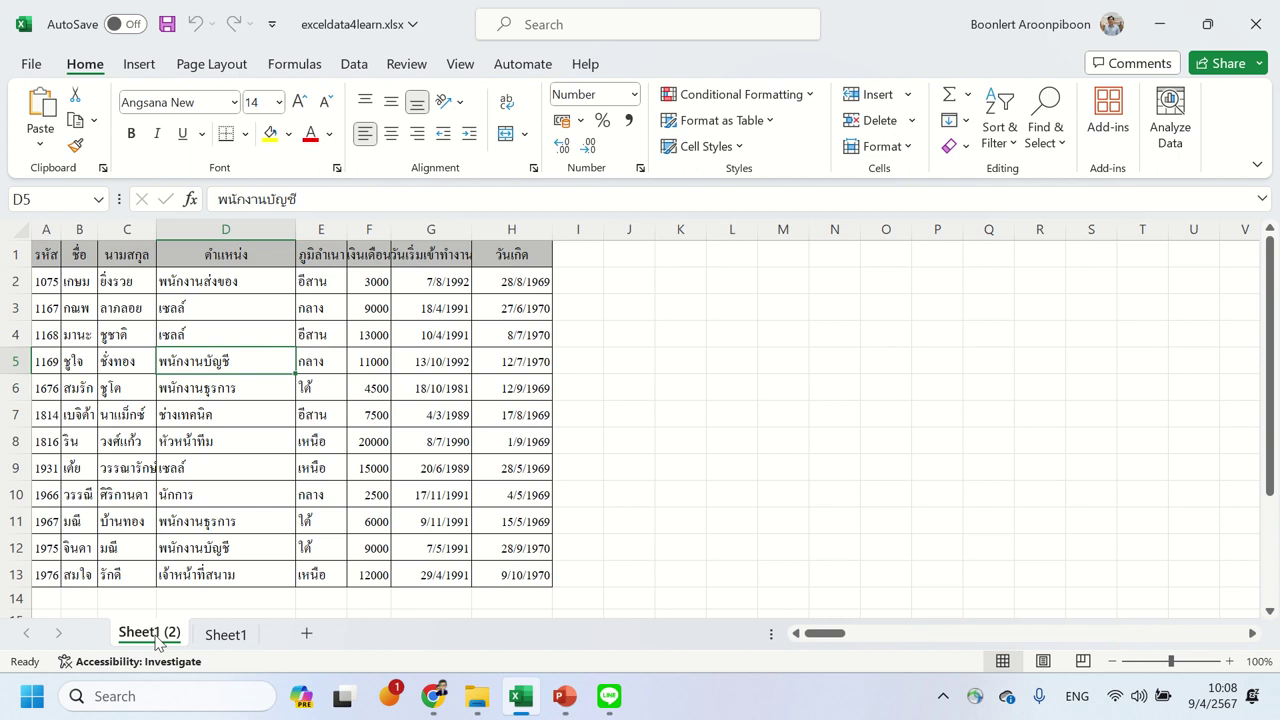
Step: Rename the Sheet1 (2) tab to 'Working Sheet', then switch to Sheet1 and back
{"action": "double_click", "coordinate": [155, 636]}
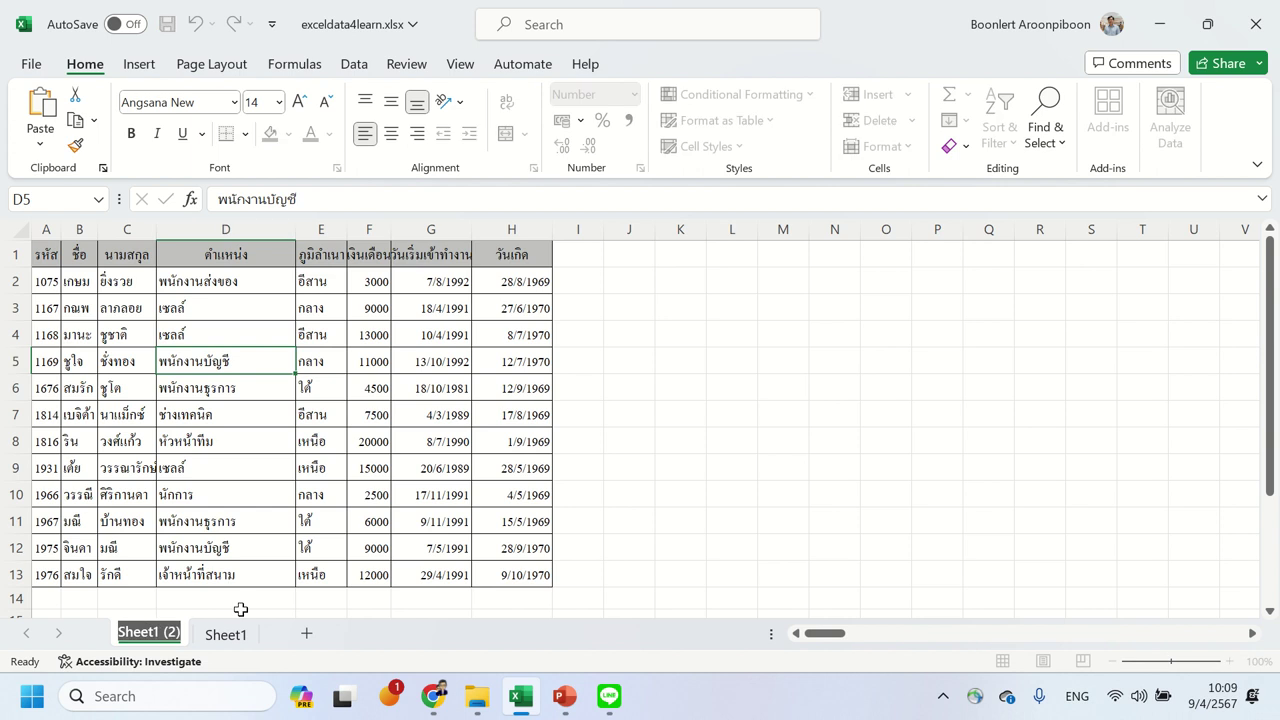
{"action": "type", "text": "Workin"}
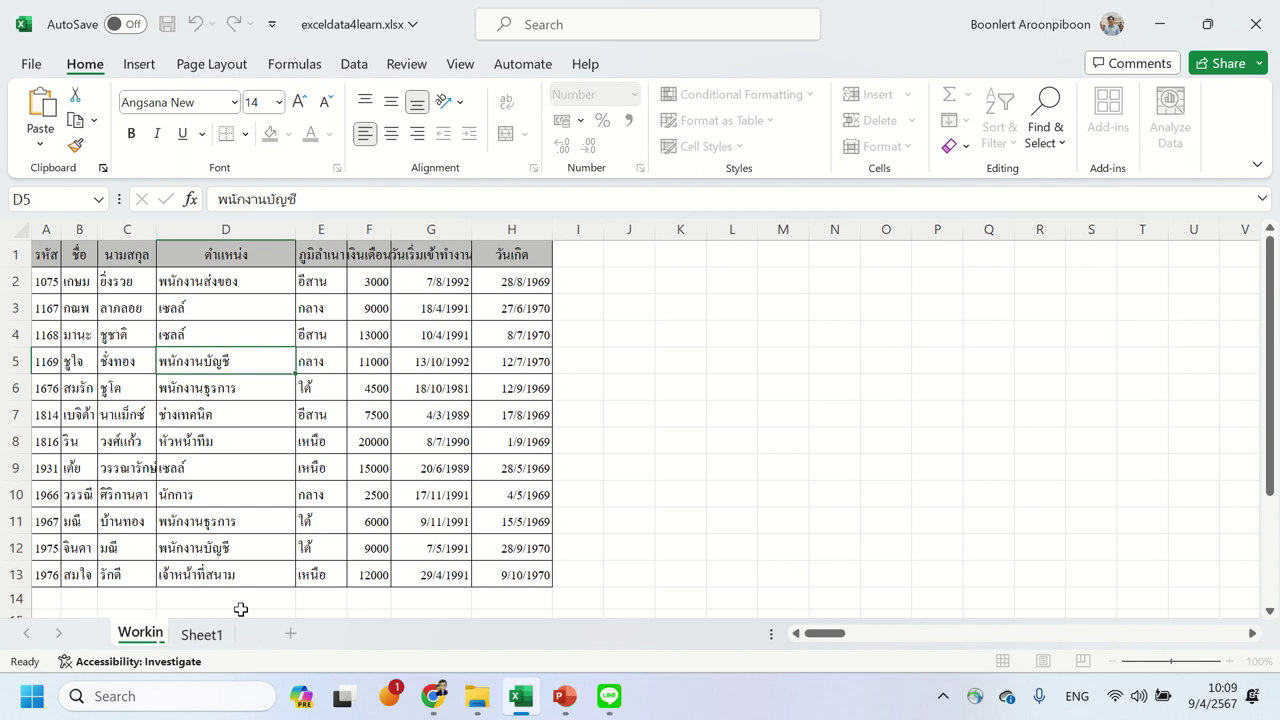
{"action": "type", "text": "g Sheet"}
{"action": "key", "text": "Return"}
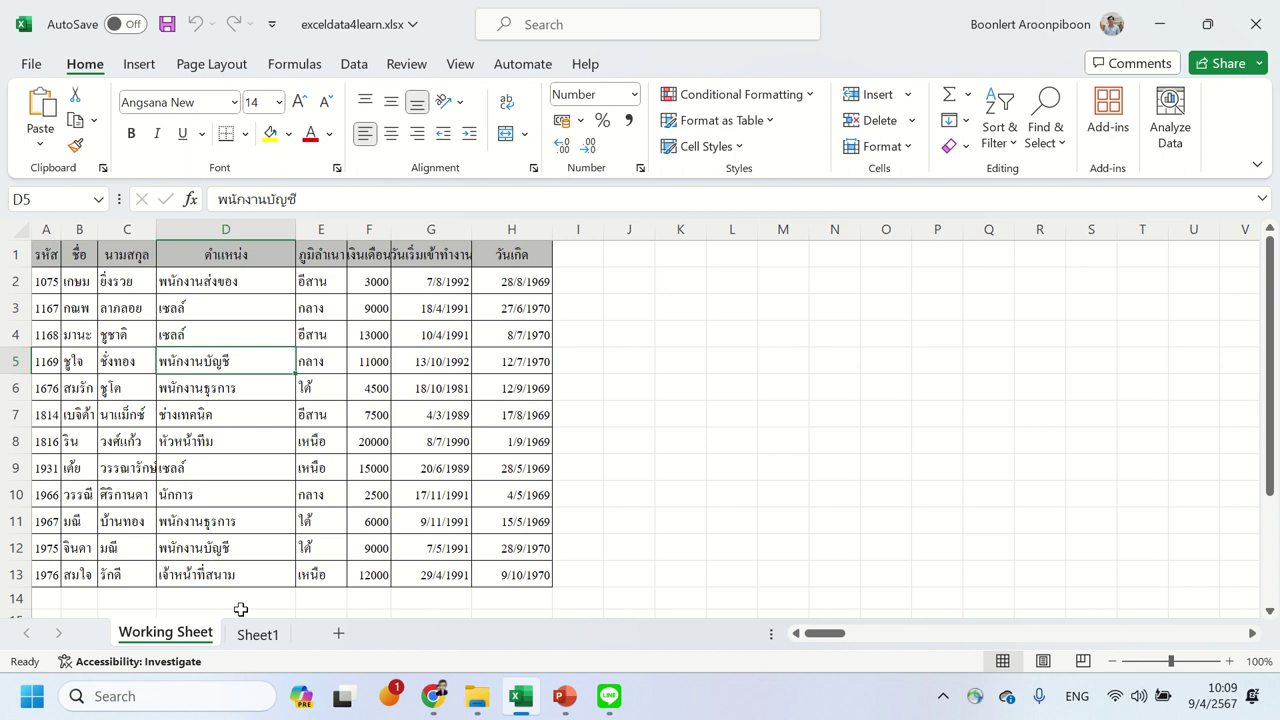
{"action": "left_click", "coordinate": [246, 640]}
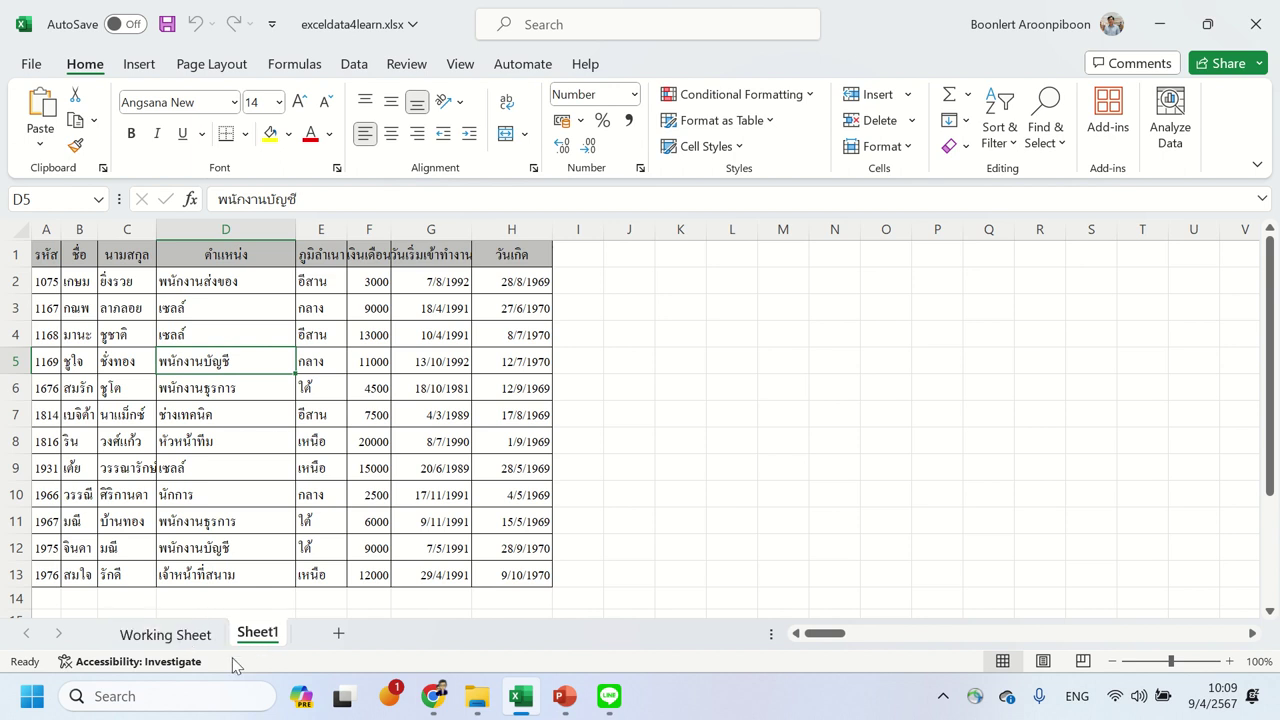
{"action": "left_click", "coordinate": [177, 638]}
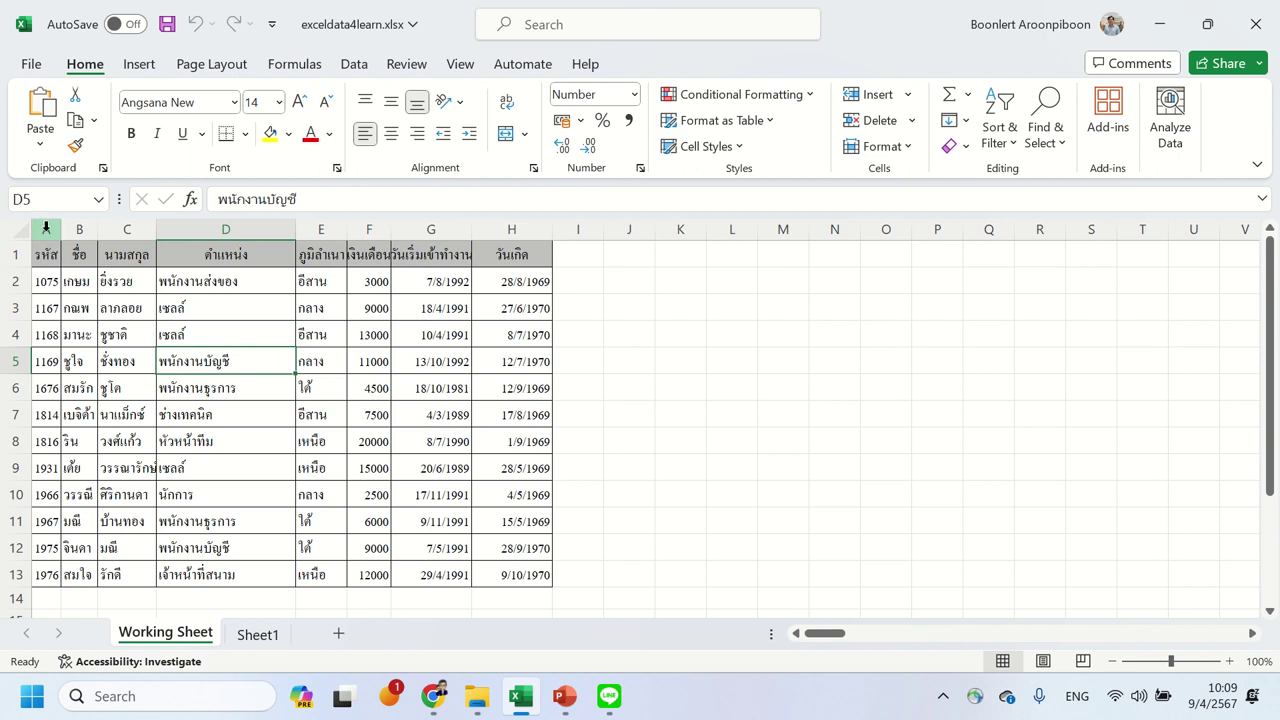
Step: Auto-fit columns A–H, then drag them to one shared, wider width
{"action": "left_click_drag", "start_coordinate": [45, 229], "coordinate": [497, 203]}
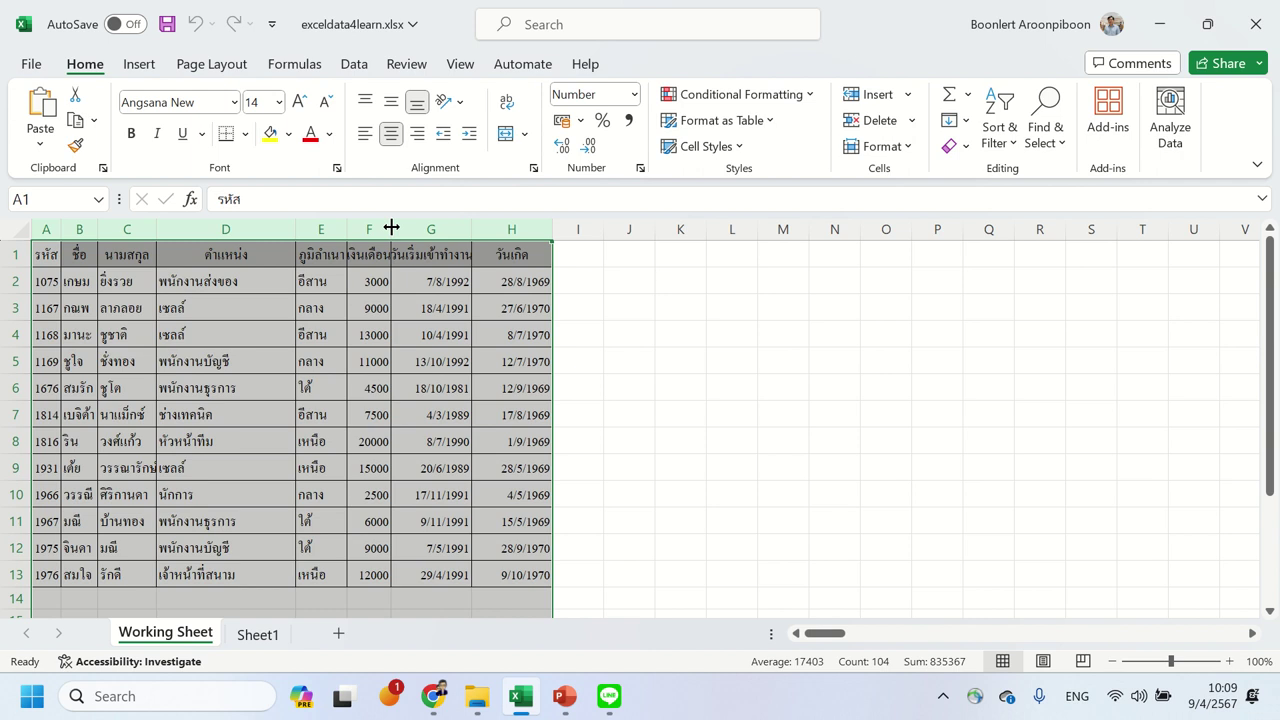
{"action": "double_click", "coordinate": [391, 228]}
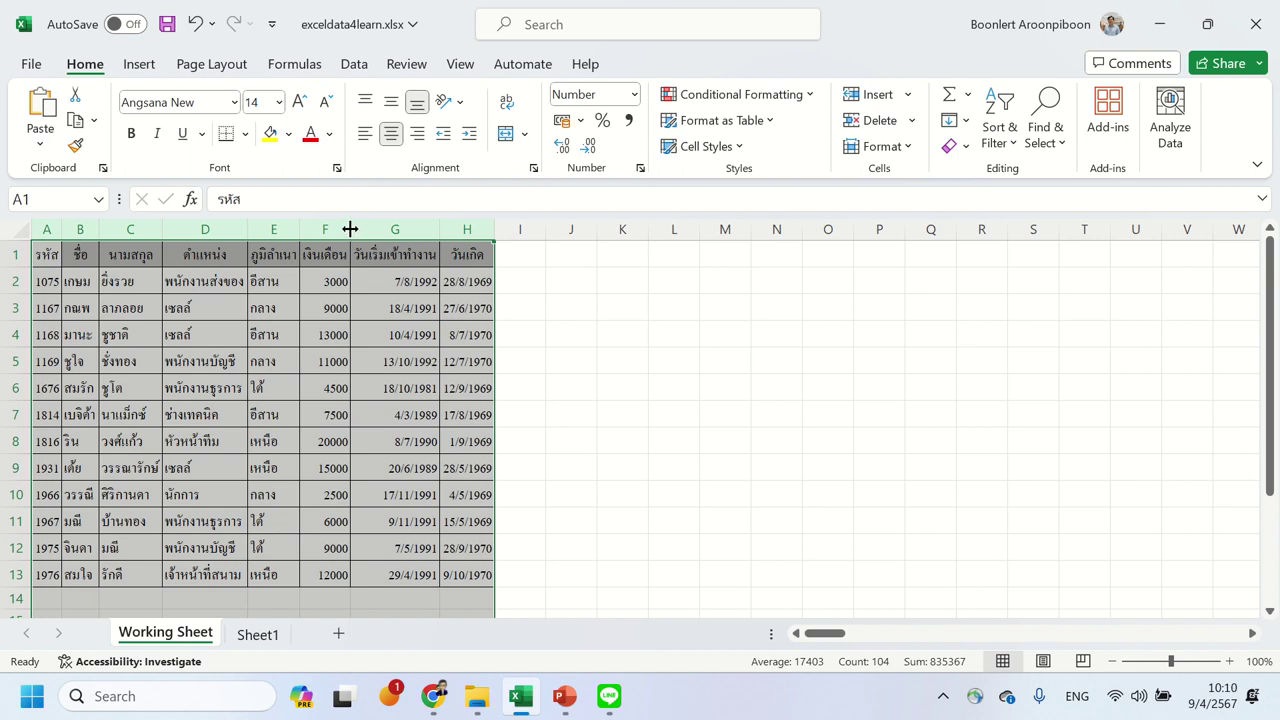
{"action": "left_click_drag", "start_coordinate": [350, 229], "coordinate": [366, 229]}
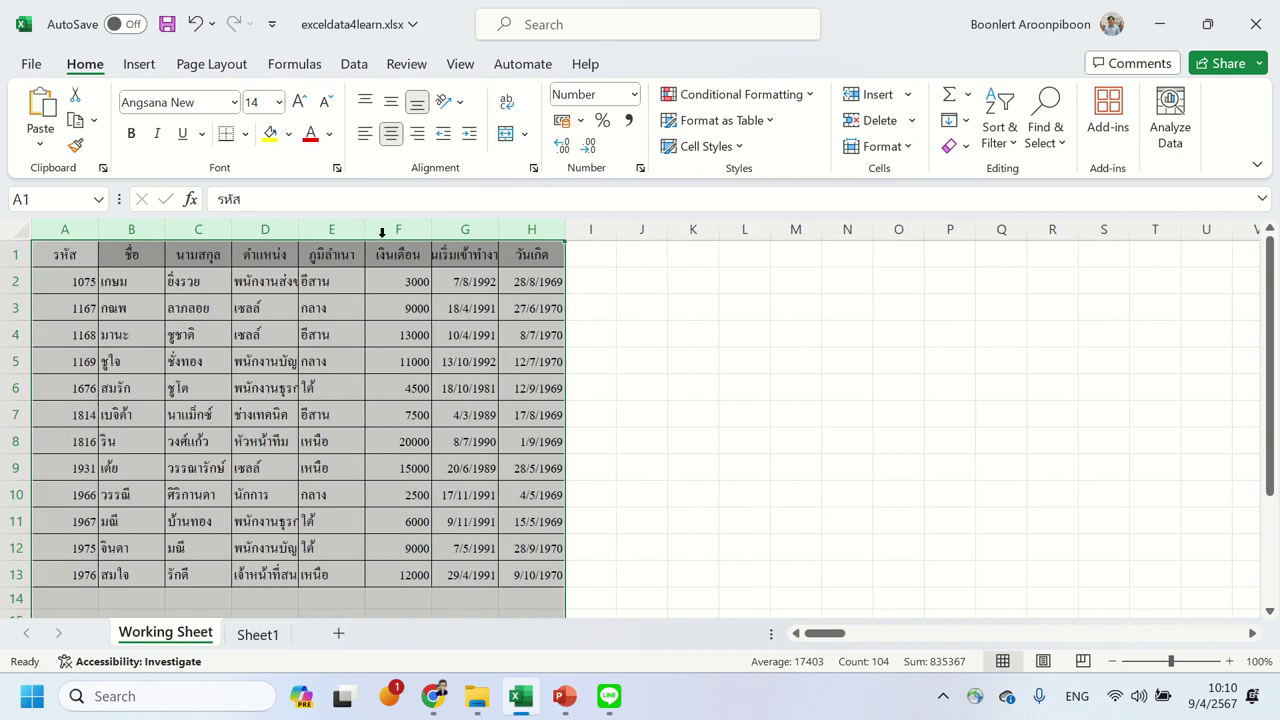
{"action": "left_click_drag", "start_coordinate": [433, 232], "coordinate": [555, 229]}
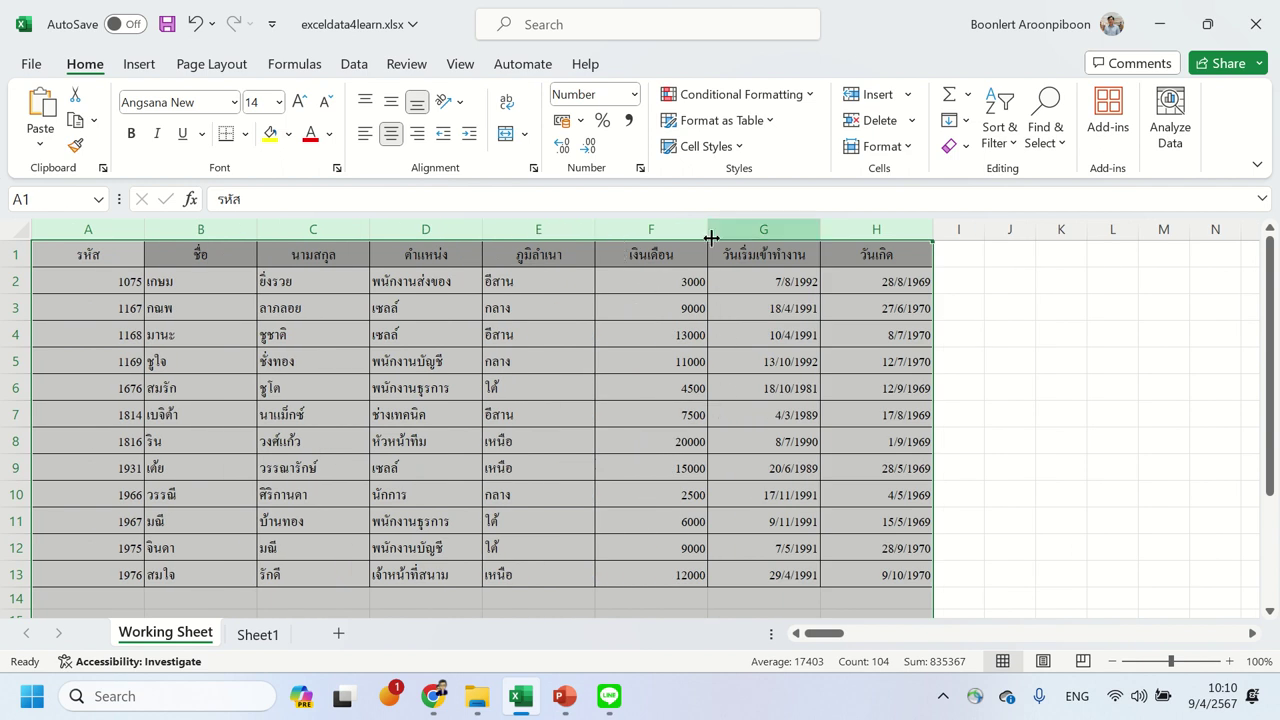
{"action": "left_click_drag", "start_coordinate": [708, 229], "coordinate": [700, 229]}
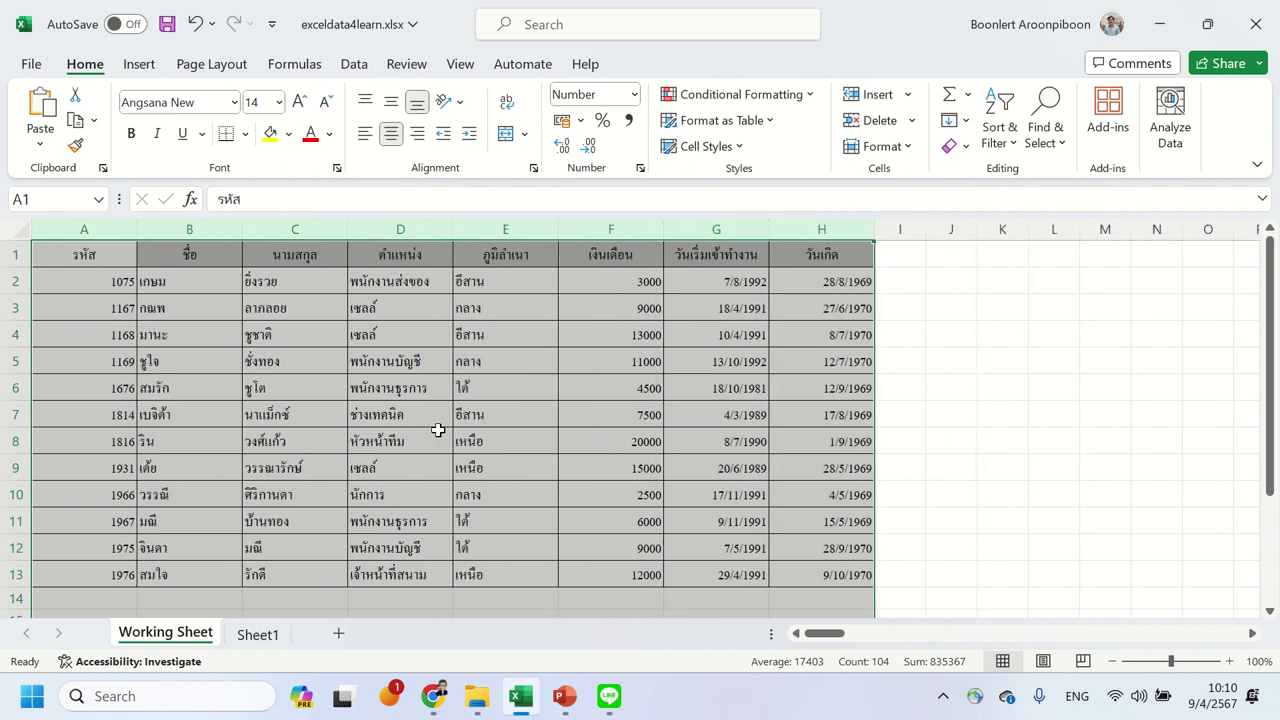
{"action": "left_click", "coordinate": [415, 337]}
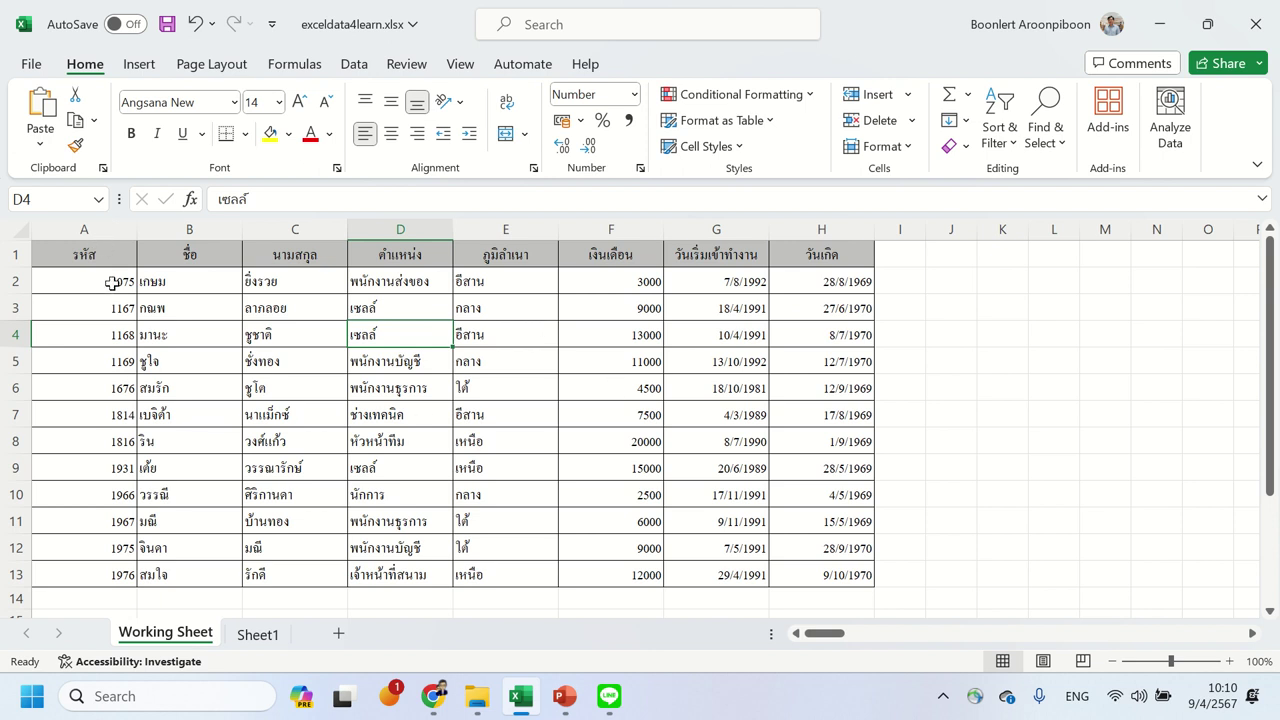
Step: Center the IDs in A2:A13 and apply Comma Style to salaries F2:F13
{"action": "left_click_drag", "start_coordinate": [113, 283], "coordinate": [46, 574]}
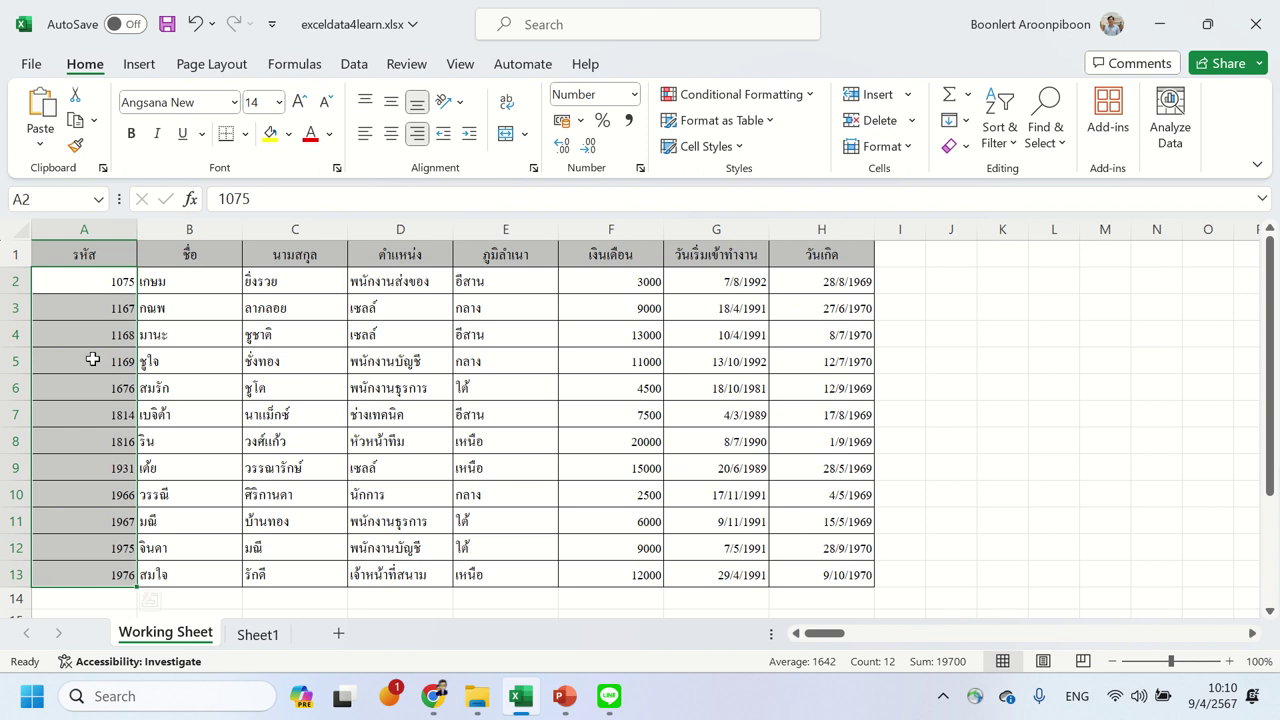
{"action": "left_click", "coordinate": [391, 133]}
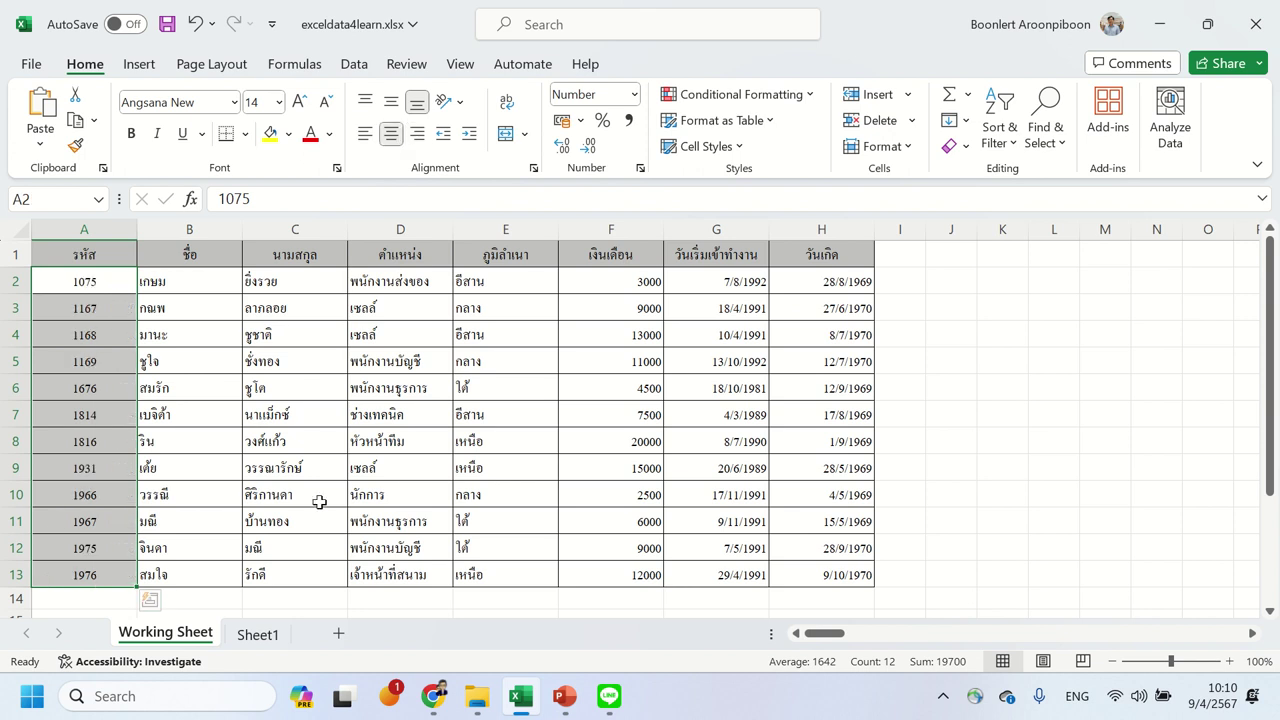
{"action": "left_click", "coordinate": [568, 443]}
{"action": "left_click", "coordinate": [630, 377]}
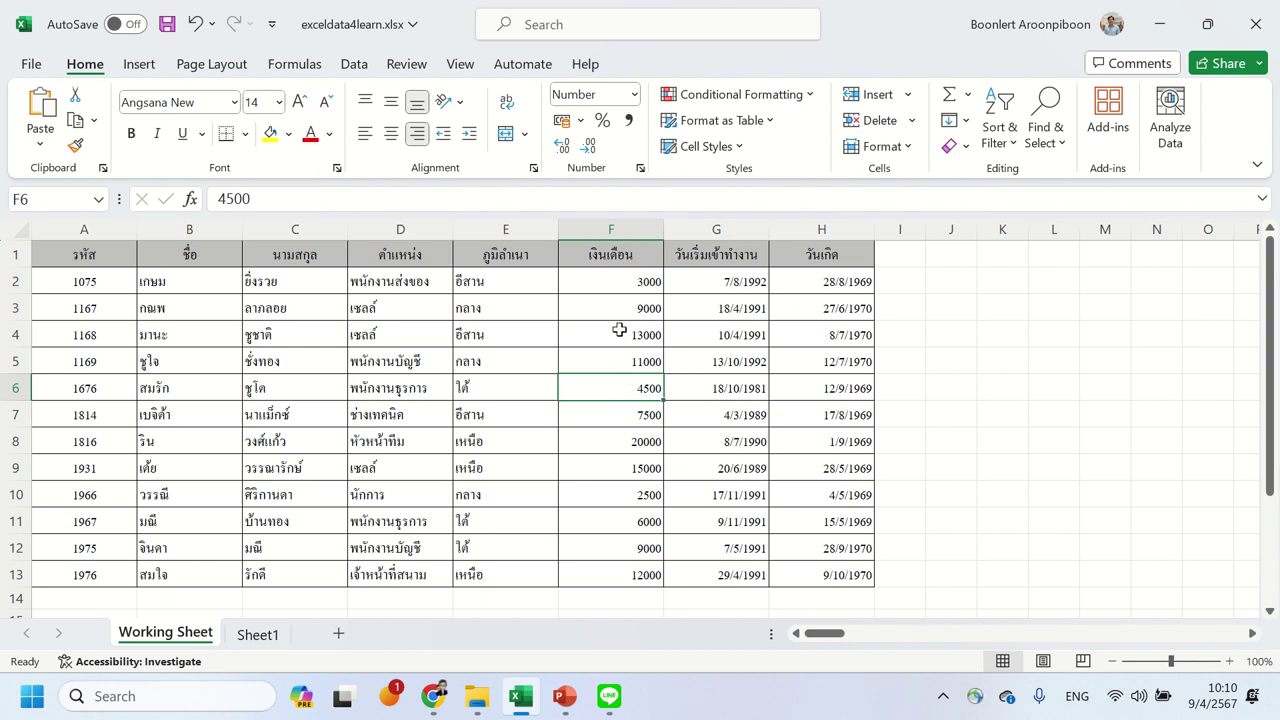
{"action": "left_click_drag", "start_coordinate": [609, 277], "coordinate": [571, 566]}
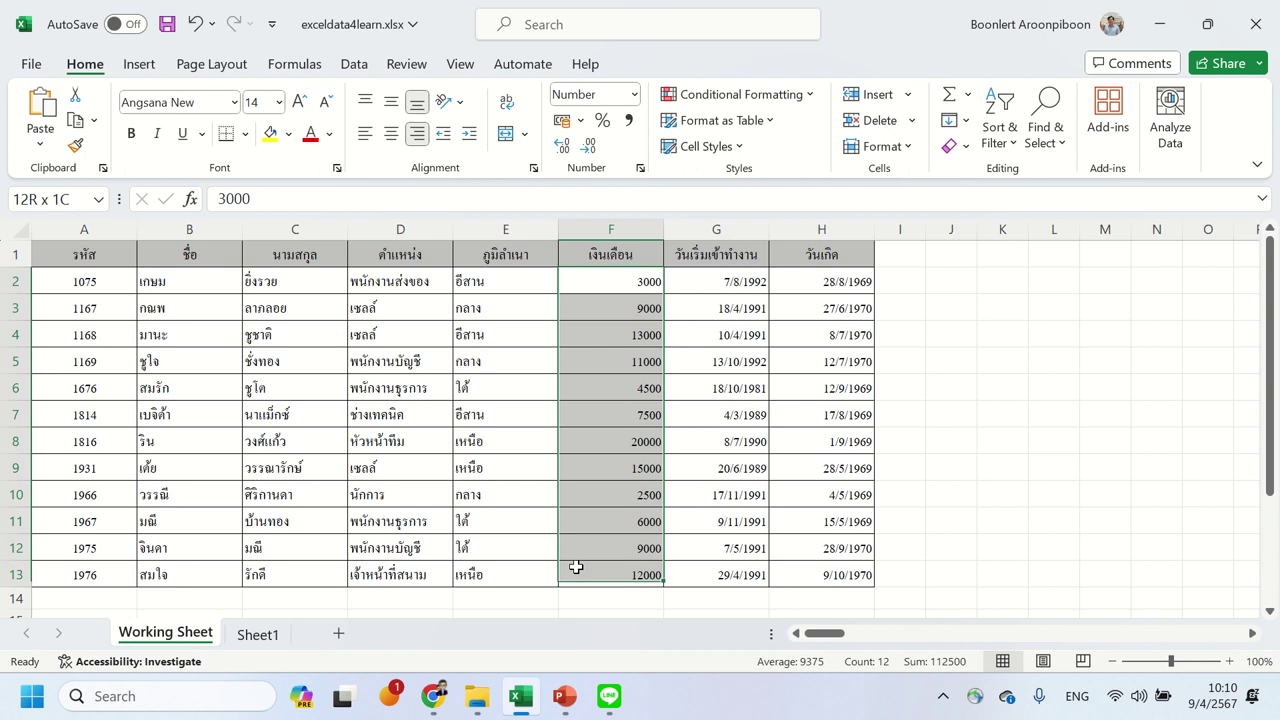
{"action": "left_click", "coordinate": [630, 121]}
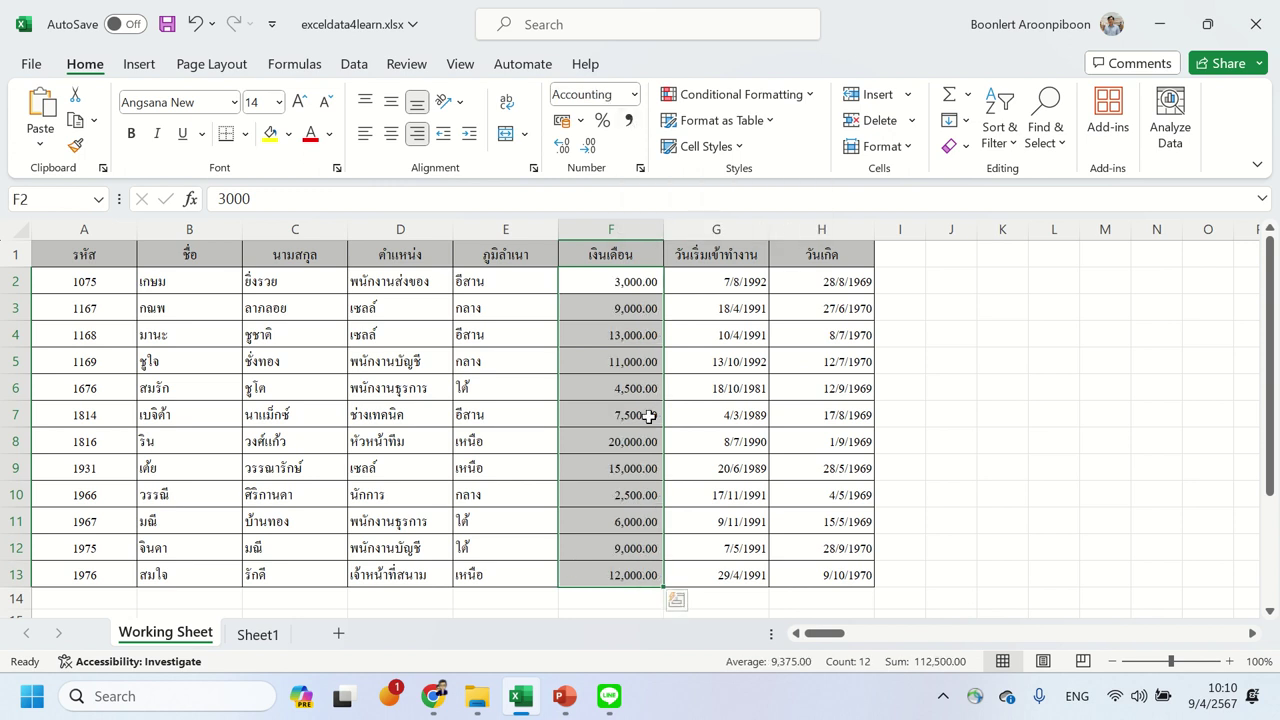
Step: Select cells in row 6, ending on E6, to check the formatted data
{"action": "left_click", "coordinate": [752, 393]}
{"action": "left_click", "coordinate": [785, 393]}
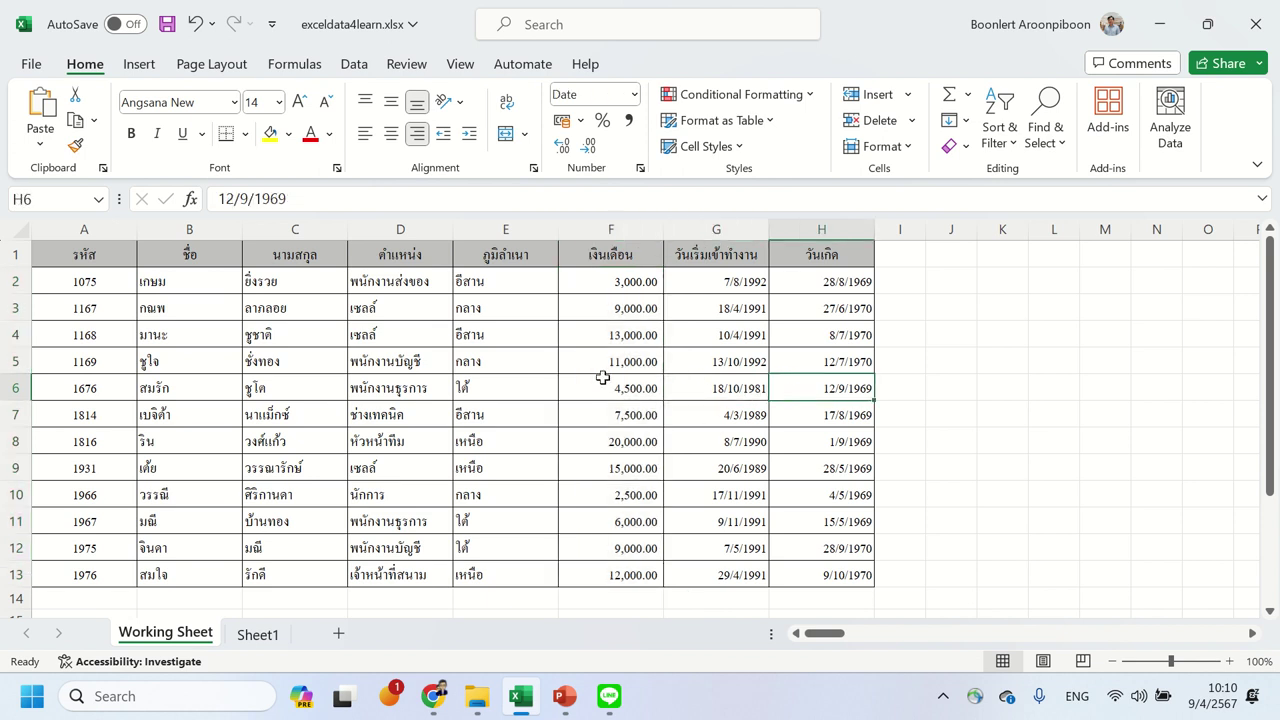
{"action": "left_click", "coordinate": [508, 383]}
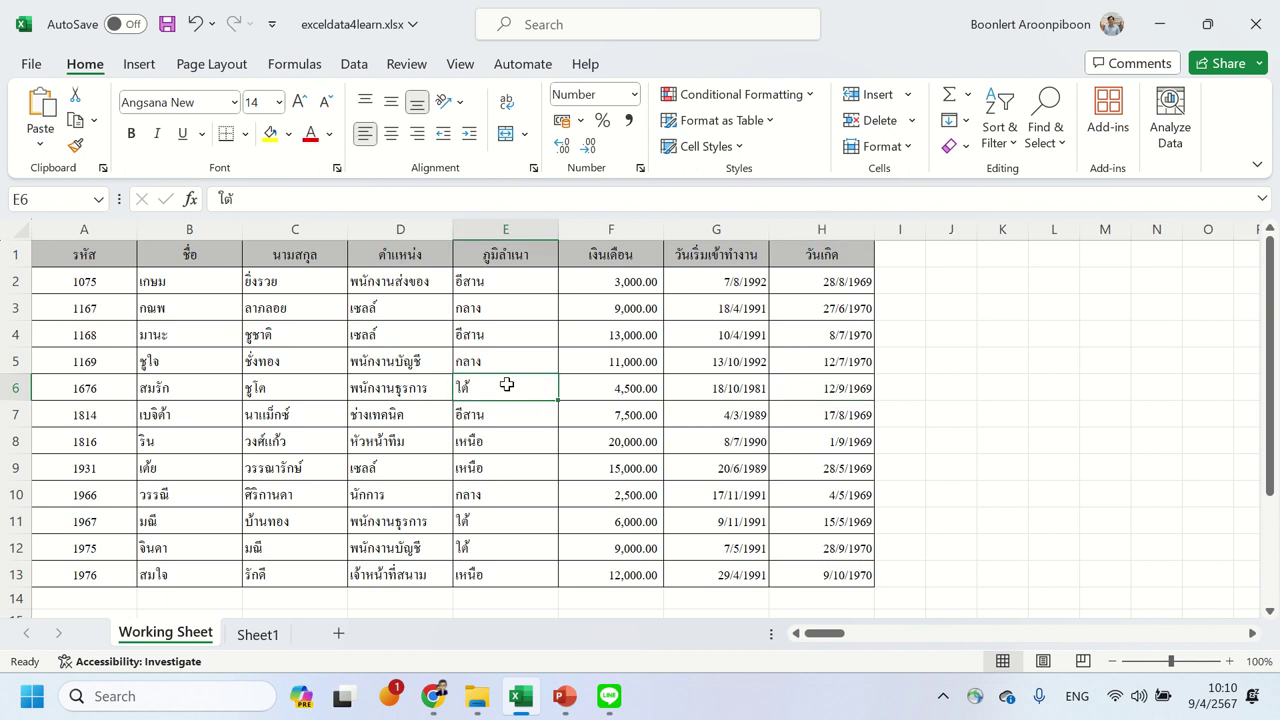
Step: Format A1:H13 as a table with headers using an orange table style
{"action": "left_click", "coordinate": [768, 121]}
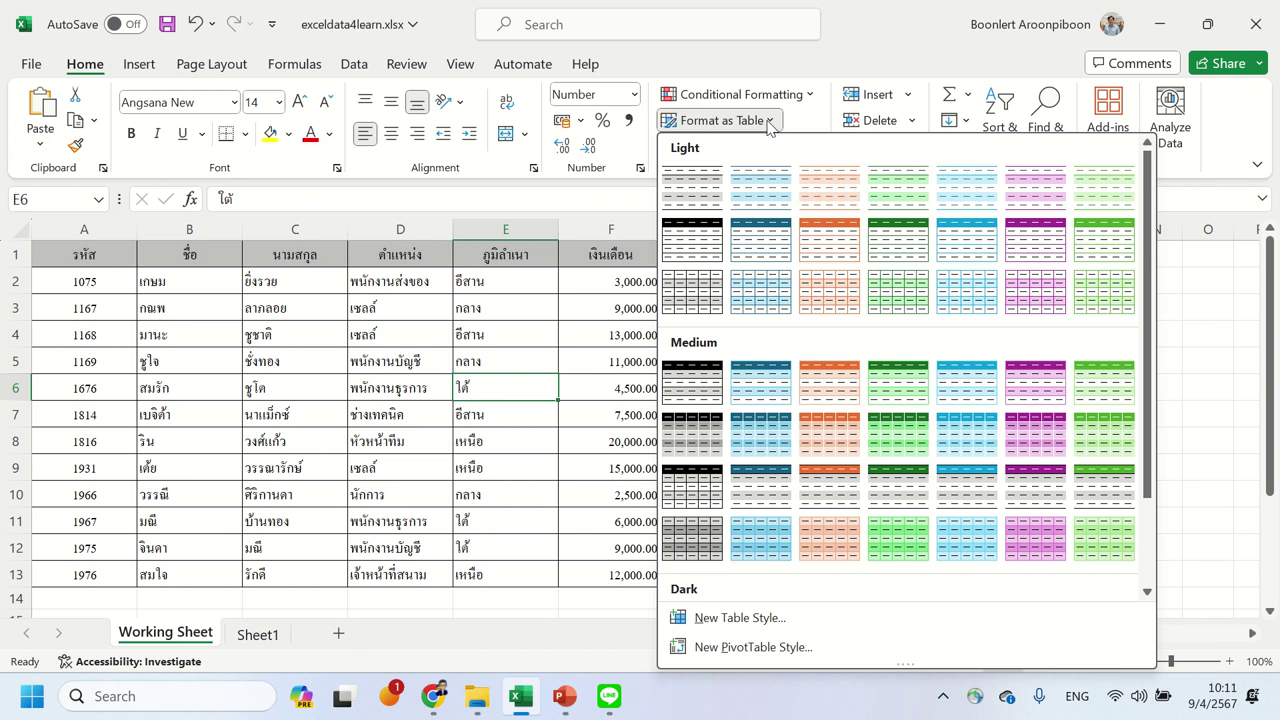
{"action": "left_click", "coordinate": [829, 249]}
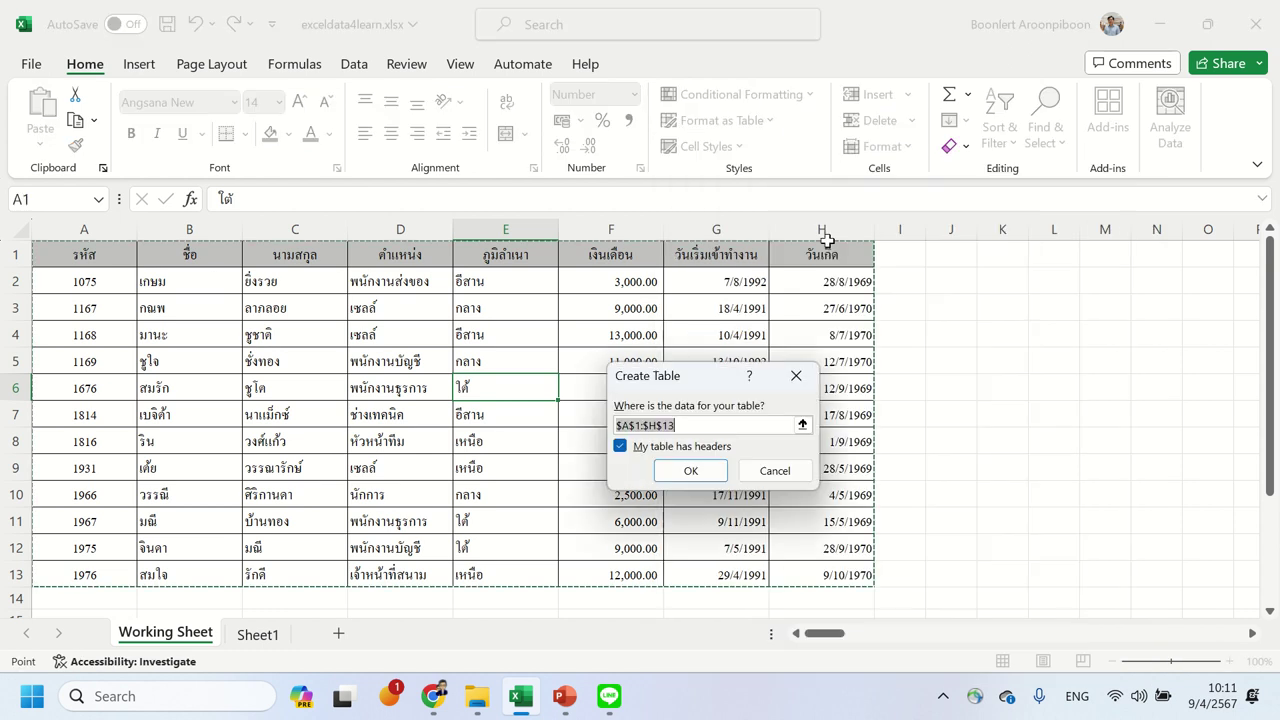
{"action": "left_click", "coordinate": [689, 472]}
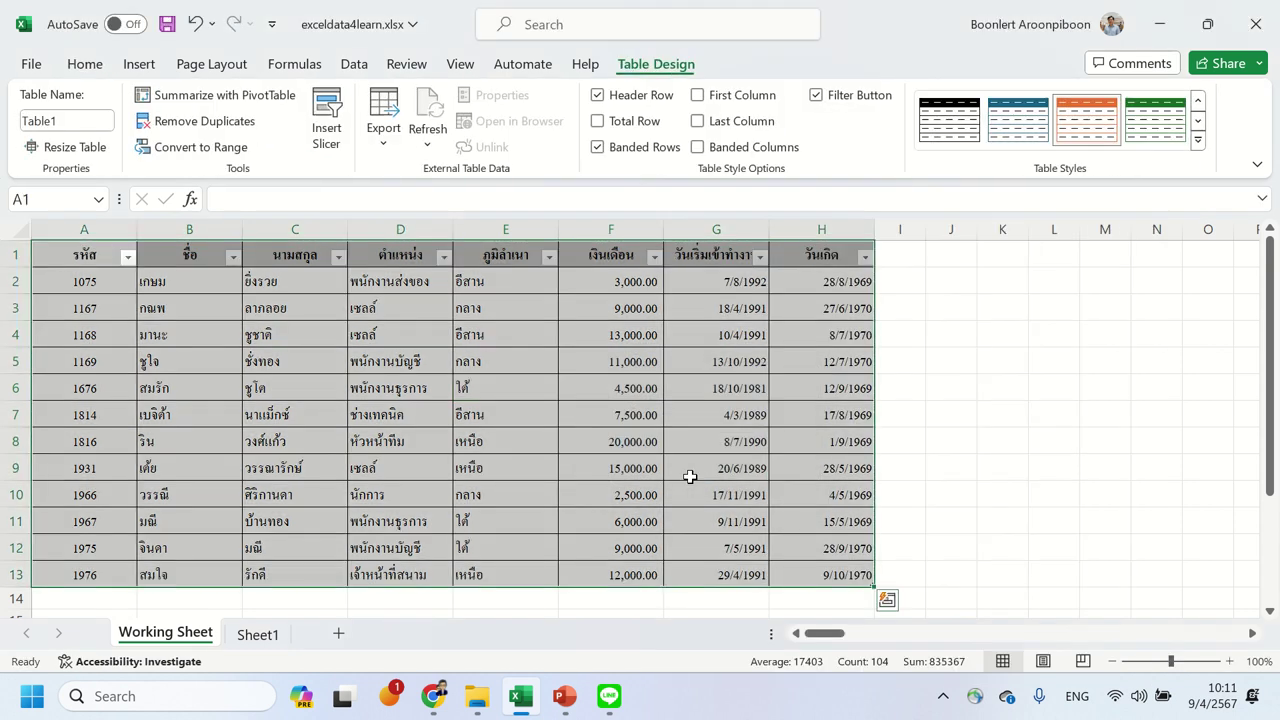
{"action": "left_click", "coordinate": [614, 364]}
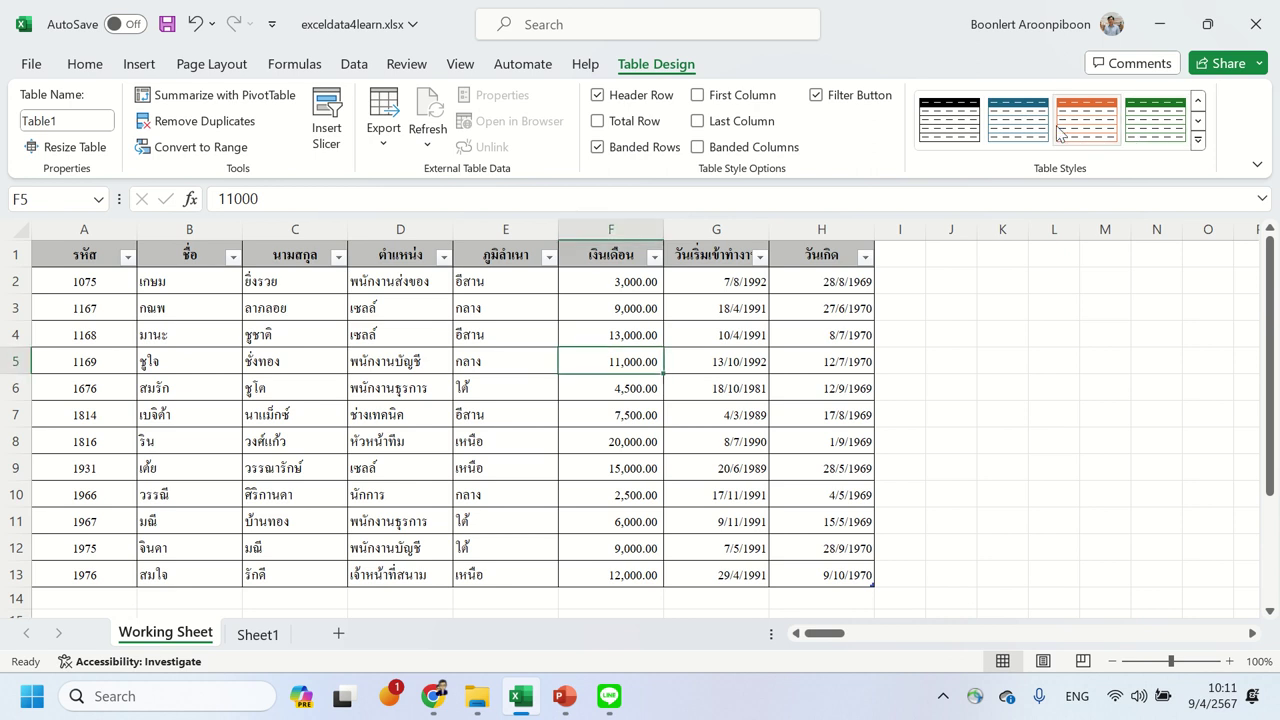
{"action": "left_click", "coordinate": [1198, 141]}
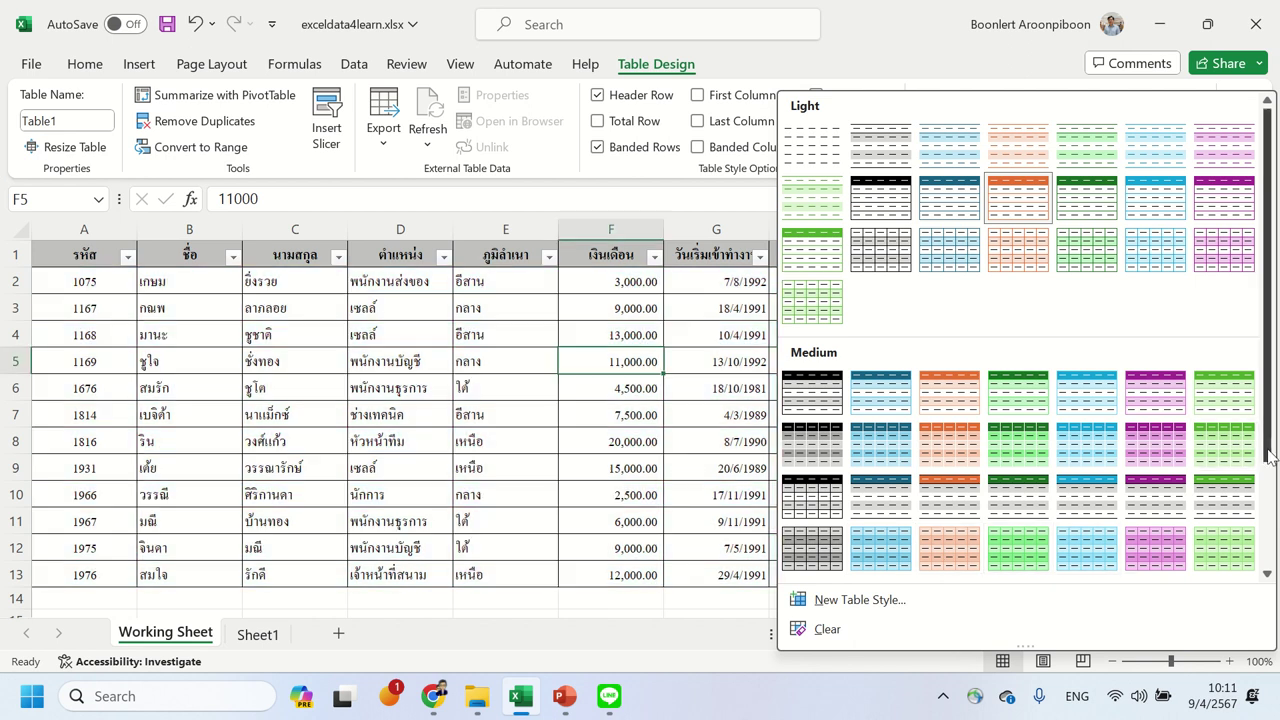
Step: Switch Table1 to the Light Turquoise Medium 23 table style
{"action": "left_click_drag", "start_coordinate": [1268, 460], "coordinate": [1271, 566]}
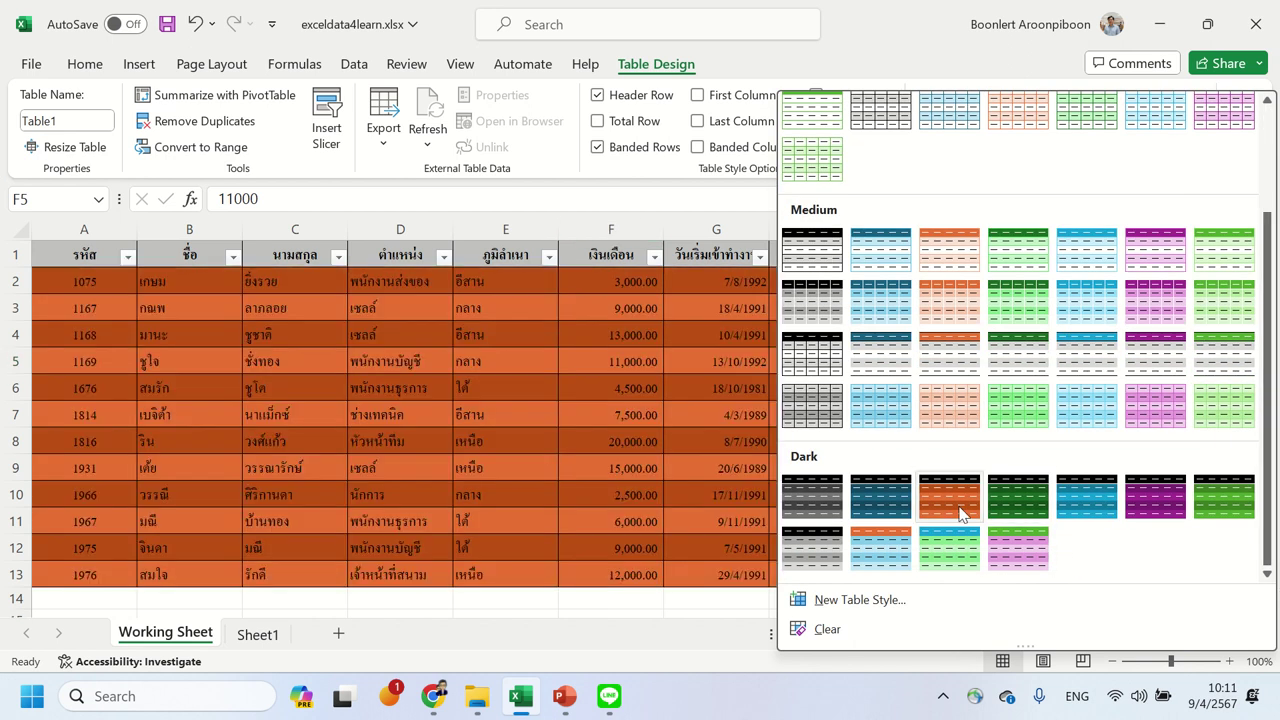
{"action": "left_click", "coordinate": [884, 410]}
{"action": "left_click", "coordinate": [574, 405]}
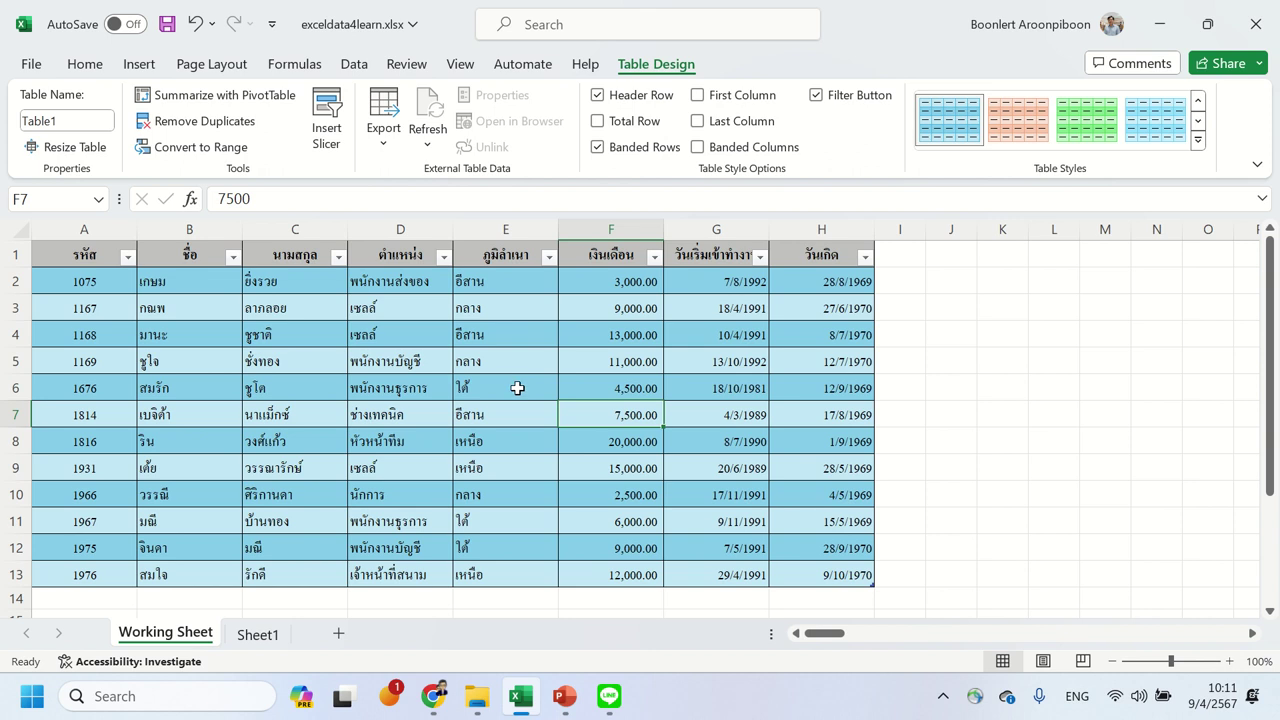
{"action": "left_click", "coordinate": [505, 368]}
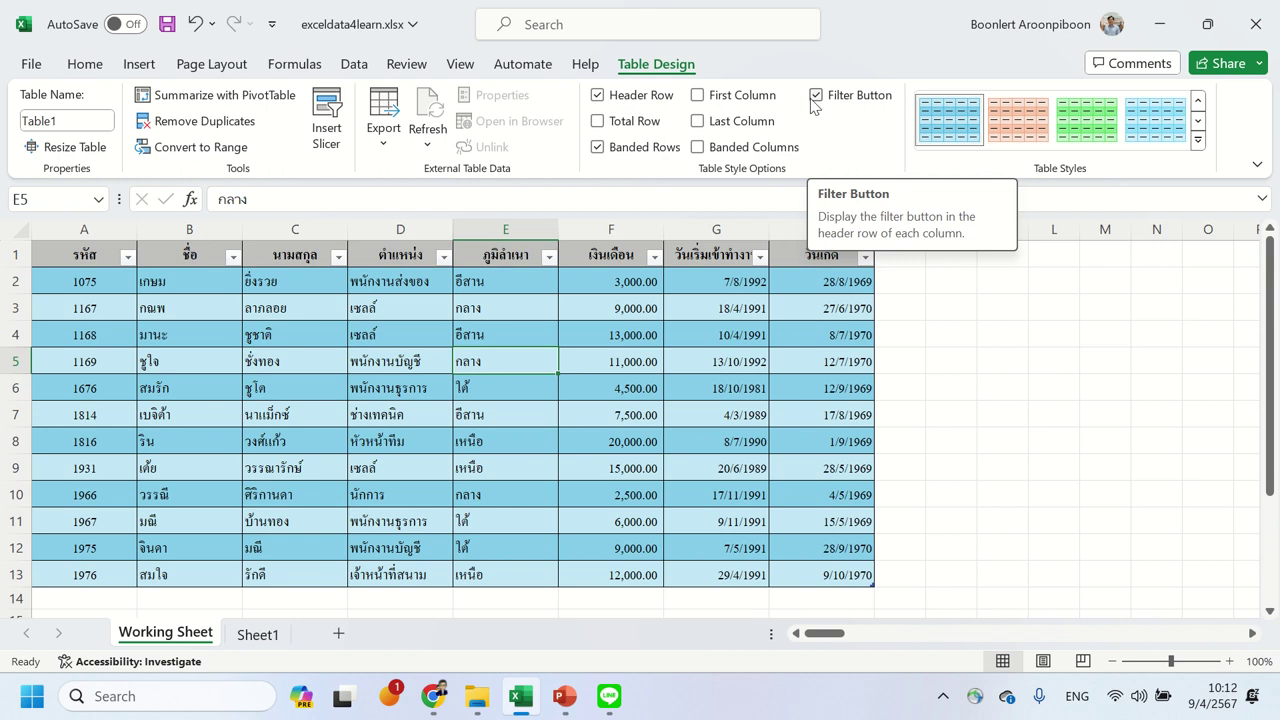
Step: Turn the Filter Button option off so the header arrows disappear
{"action": "left_click", "coordinate": [820, 103]}
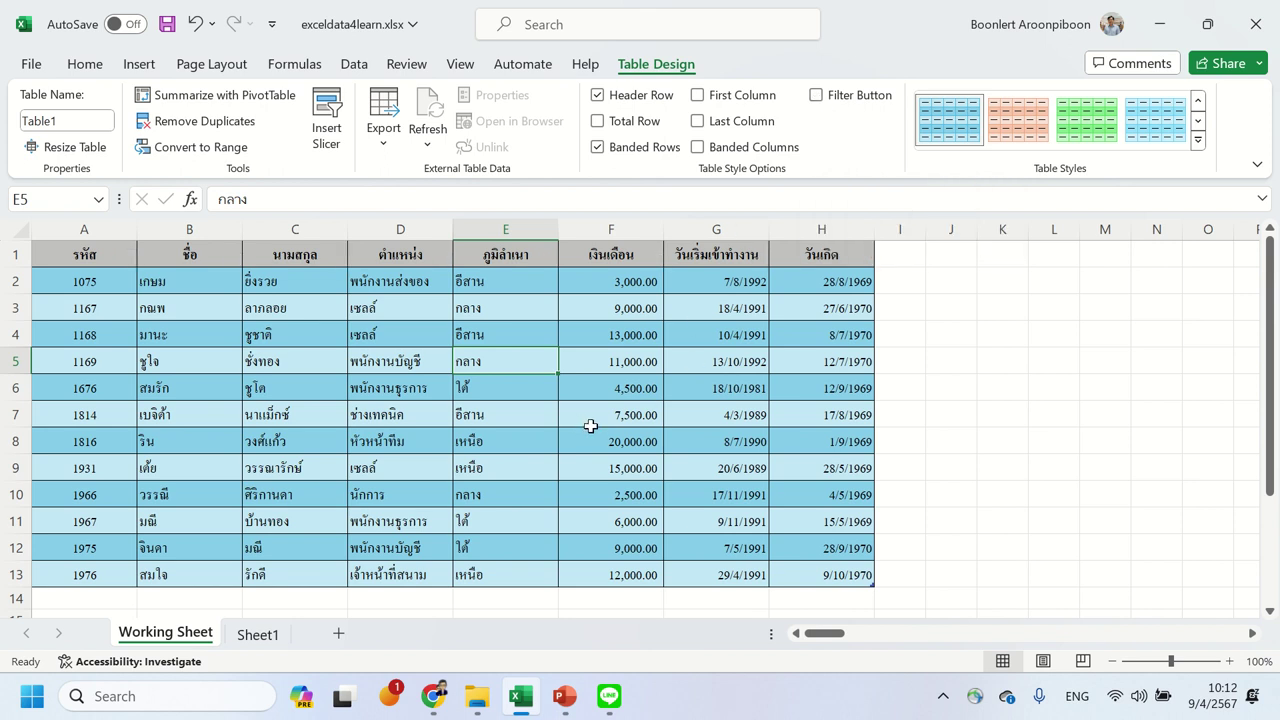
{"action": "left_click", "coordinate": [816, 96]}
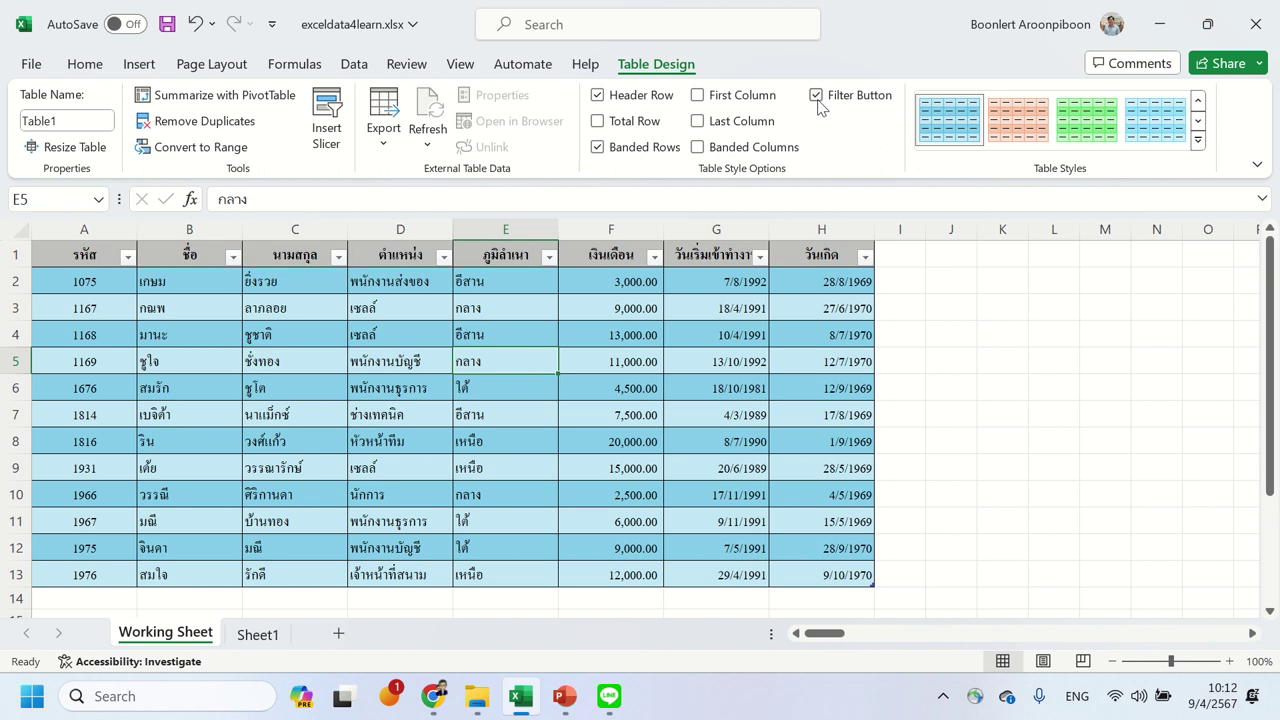
{"action": "left_click", "coordinate": [817, 97]}
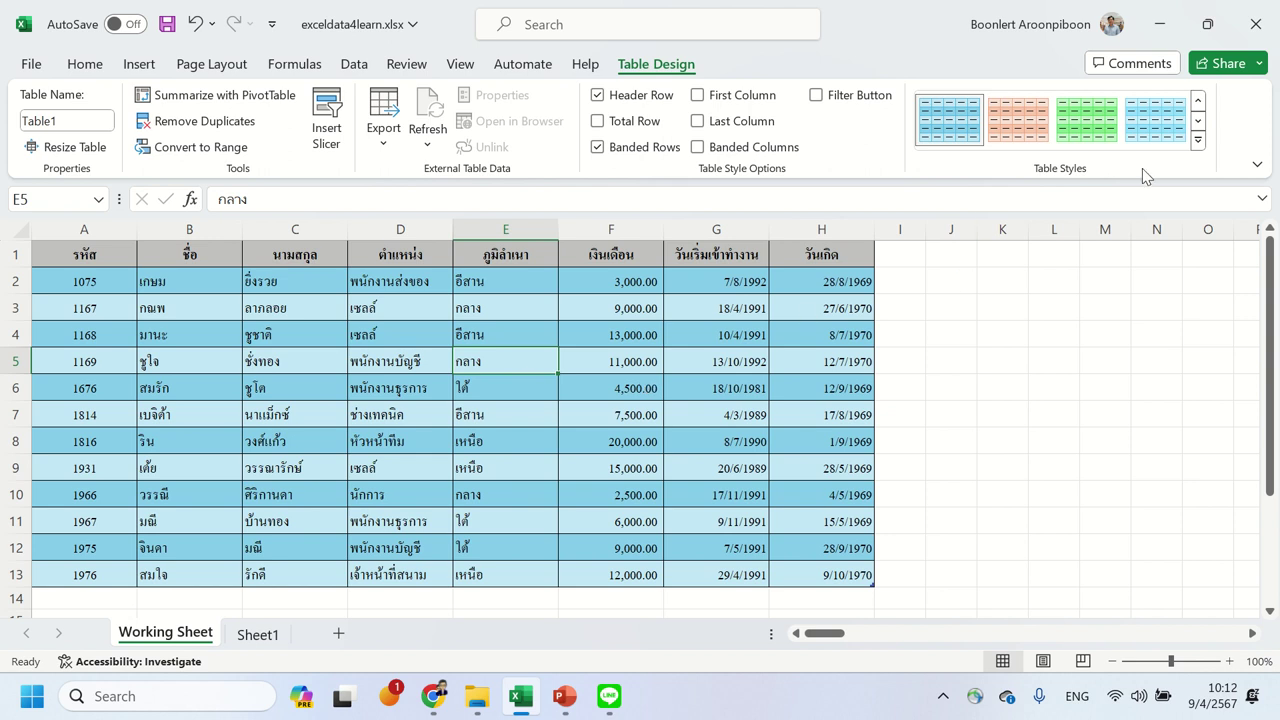
Step: Apply the orange Medium table style to Table1 in place of turquoise
{"action": "left_click", "coordinate": [1199, 143]}
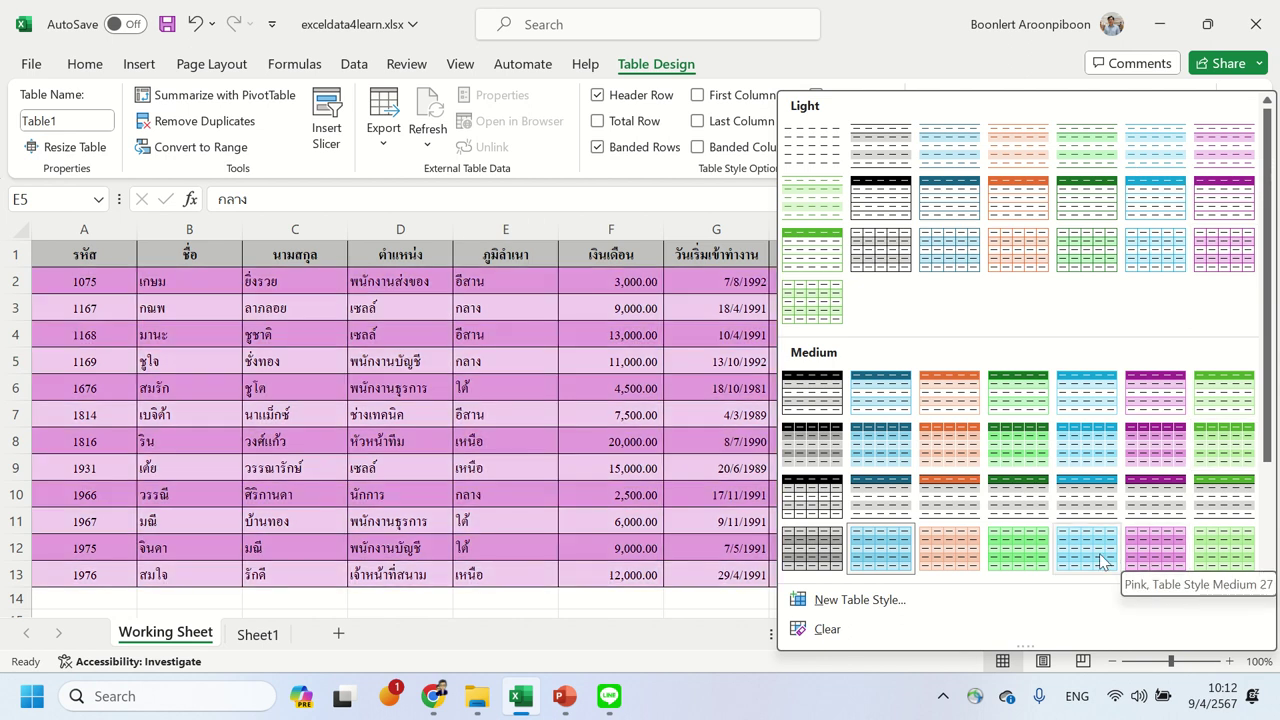
{"action": "left_click", "coordinate": [960, 558]}
{"action": "left_click", "coordinate": [609, 460]}
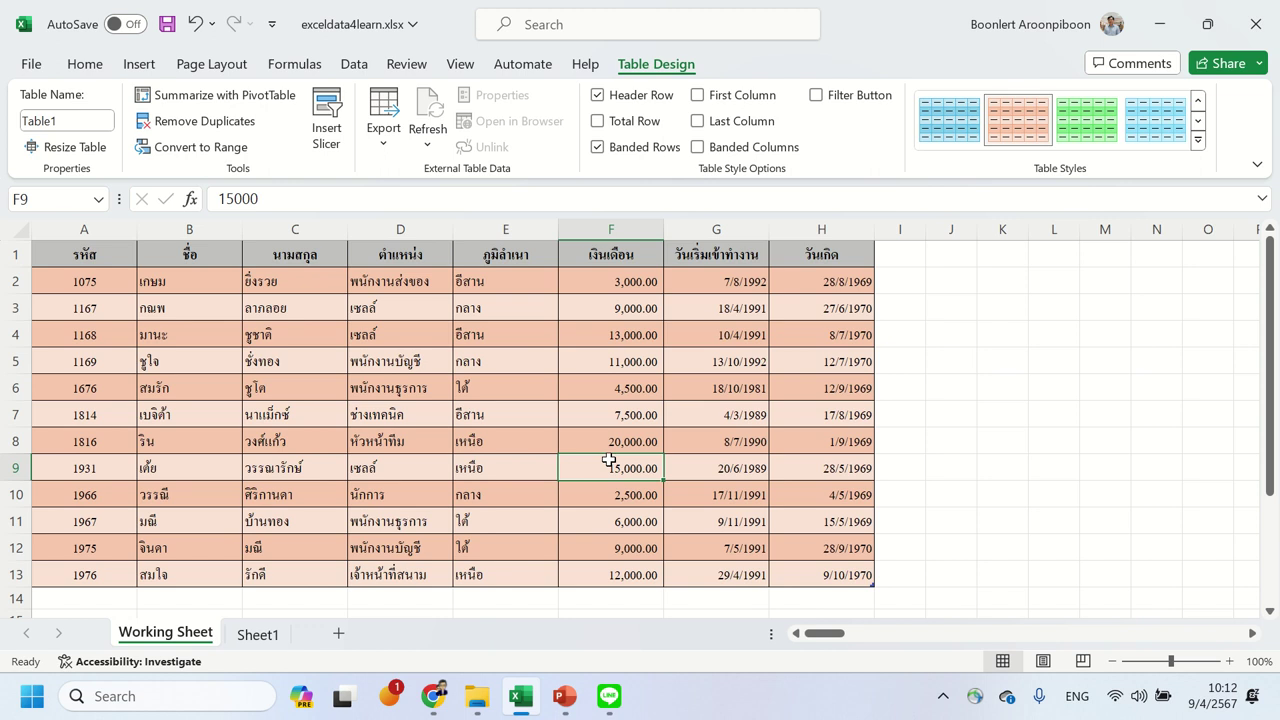